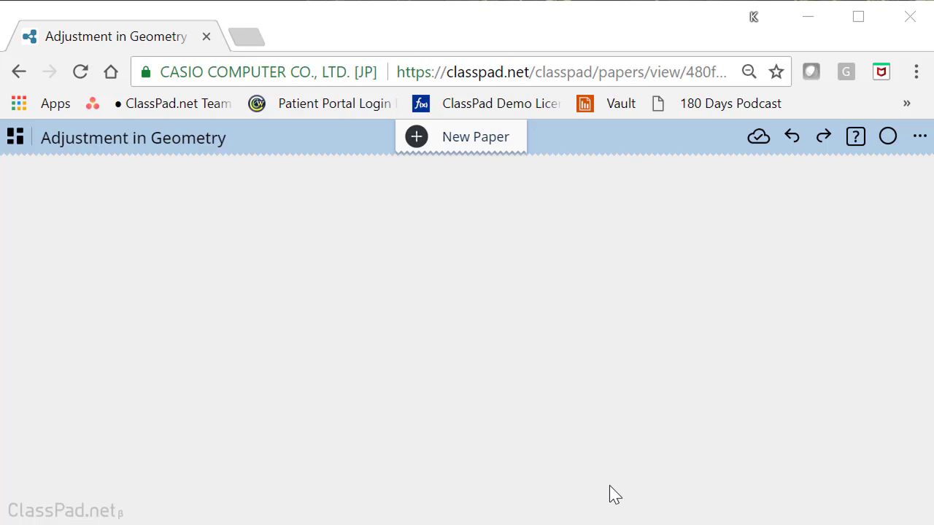
Insert a geometry sketch area on the blank paper and widen it to nearly the full paper width.
click(26, 187)
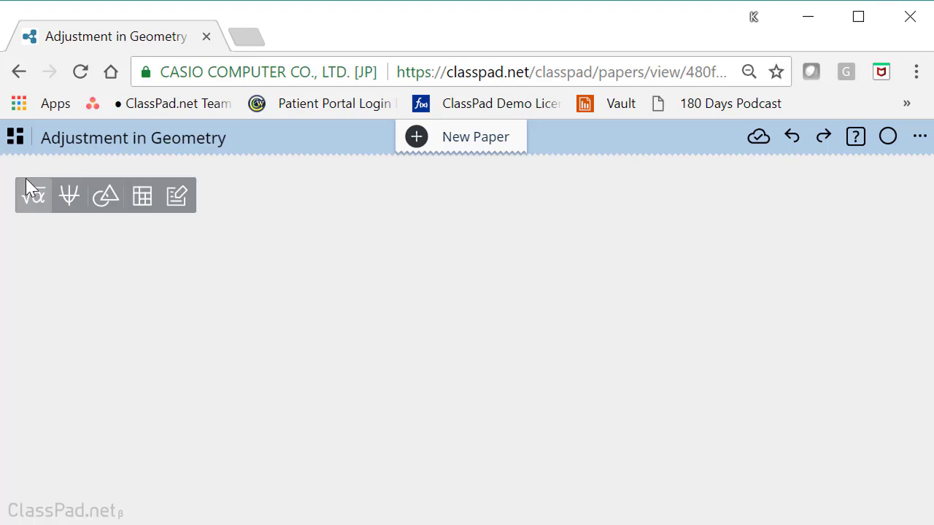
click(107, 195)
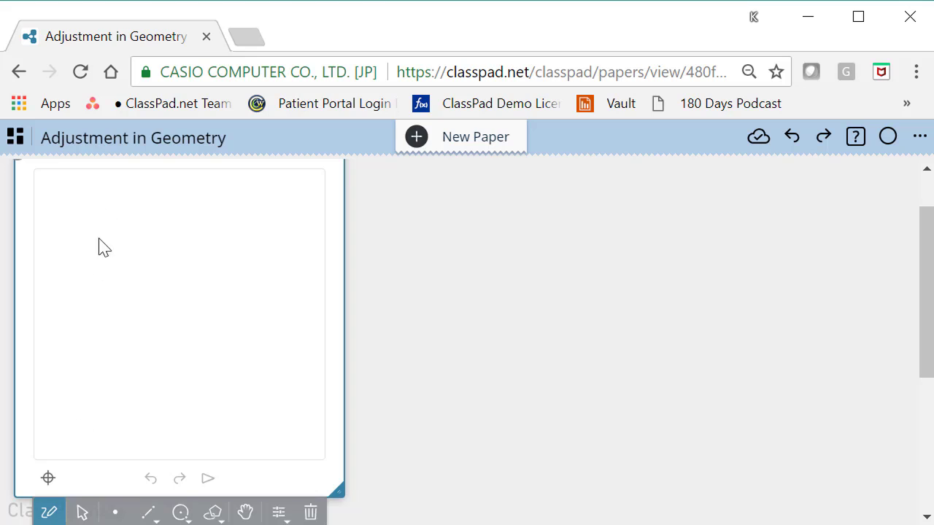
drag(340, 494, 901, 464)
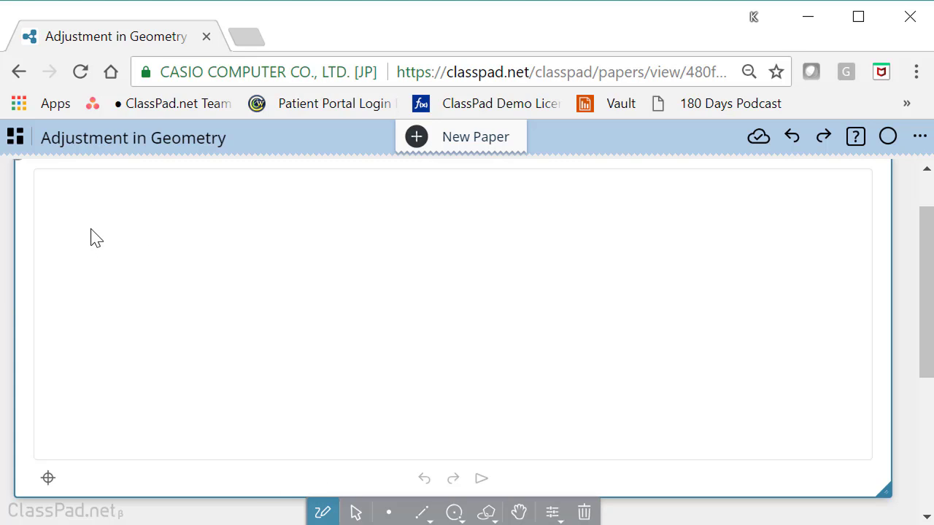
Sketch an irregular six-sided polygon ABCDEF, separate segments GH and IJ, joined segments KL and LM, and separate segments NO and PQ.
mouse_move(113, 212)
mouse_down()
mouse_move(102, 321)
mouse_move(197, 293)
mouse_move(156, 264)
mouse_move(179, 211)
mouse_move(115, 214)
mouse_up()
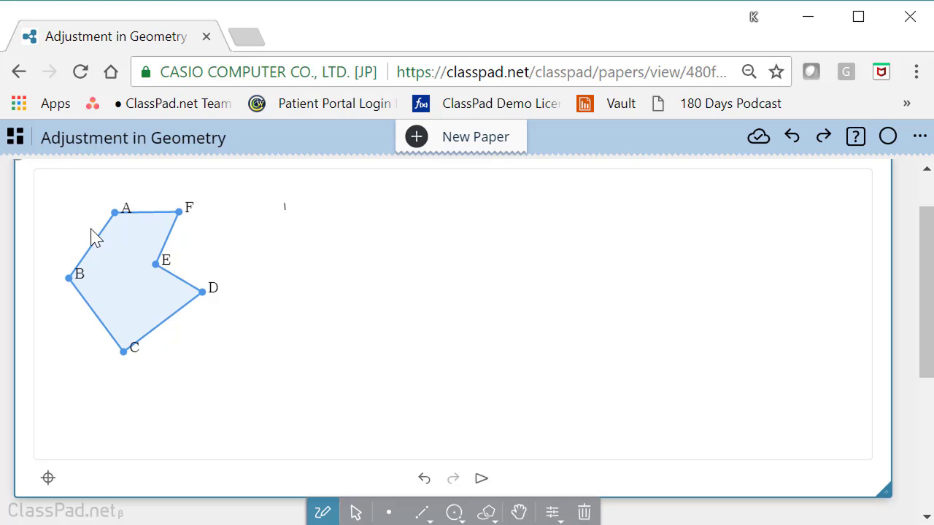
drag(284, 206, 331, 403)
drag(422, 210, 391, 423)
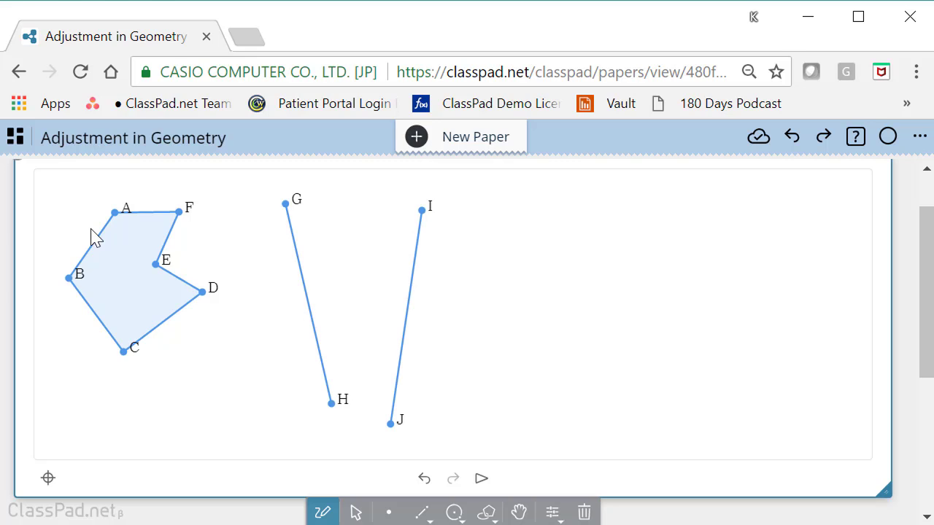
mouse_move(522, 208)
mouse_down()
mouse_move(540, 325)
mouse_move(697, 221)
mouse_up()
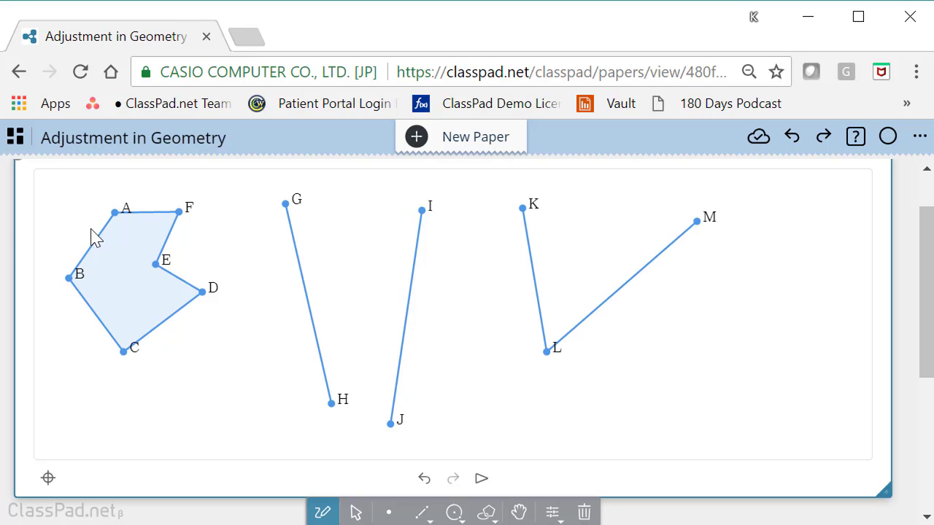
drag(713, 286, 708, 445)
drag(742, 370, 860, 285)
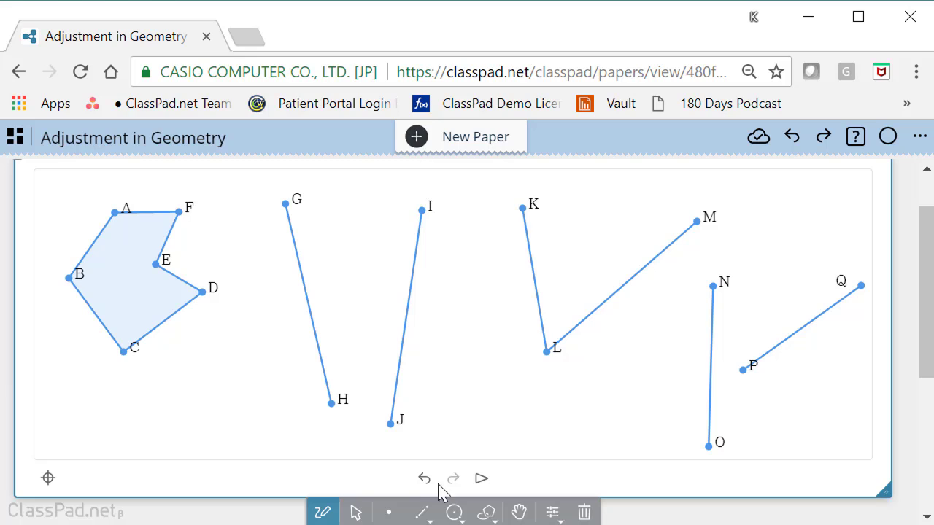
Apply the Regular Polygon adjustment to ABCDEF and move the hexagon farther away from segment GH.
click(366, 518)
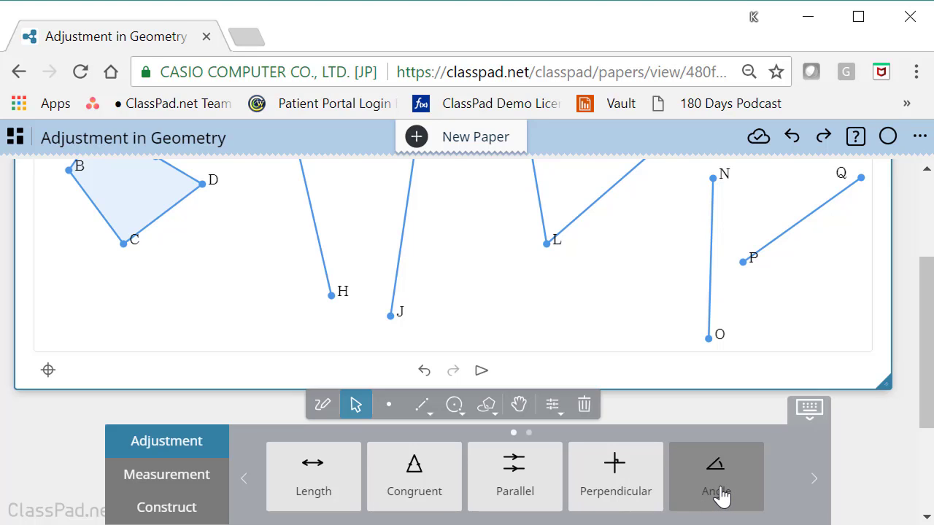
click(812, 480)
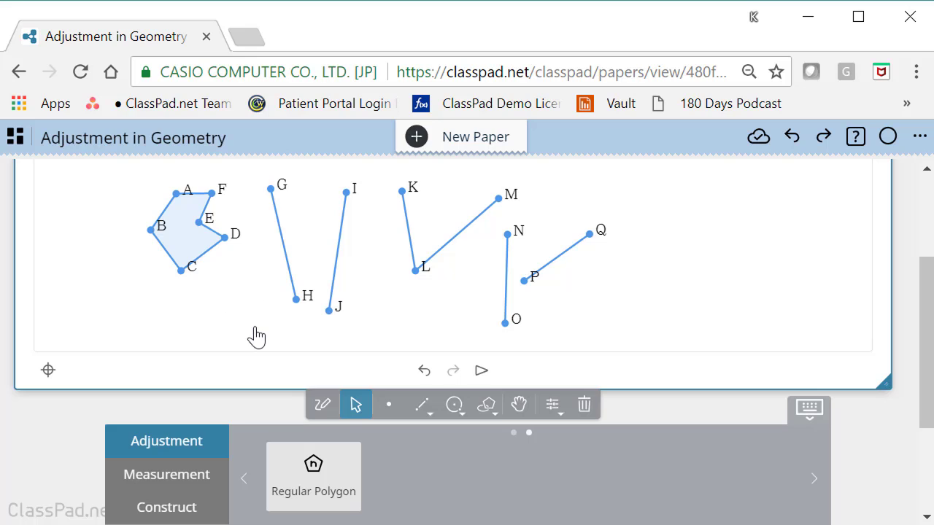
click(184, 250)
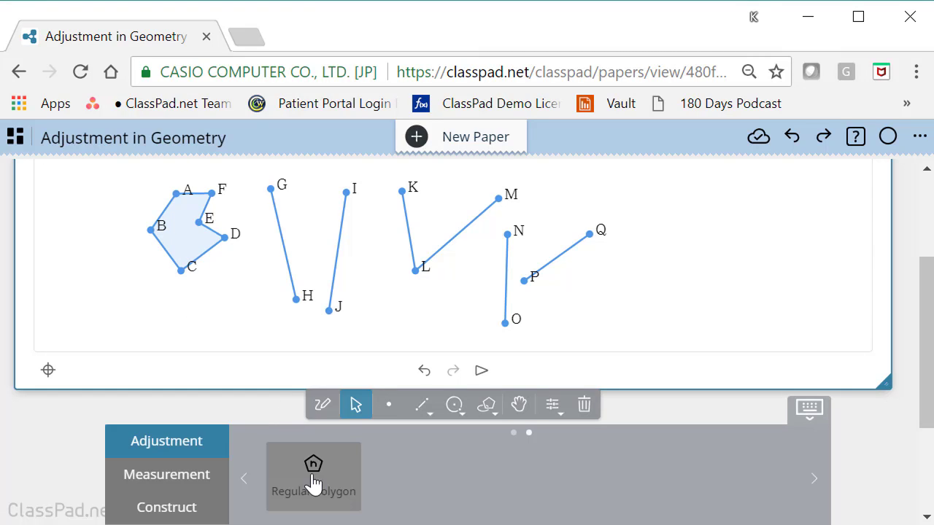
click(189, 248)
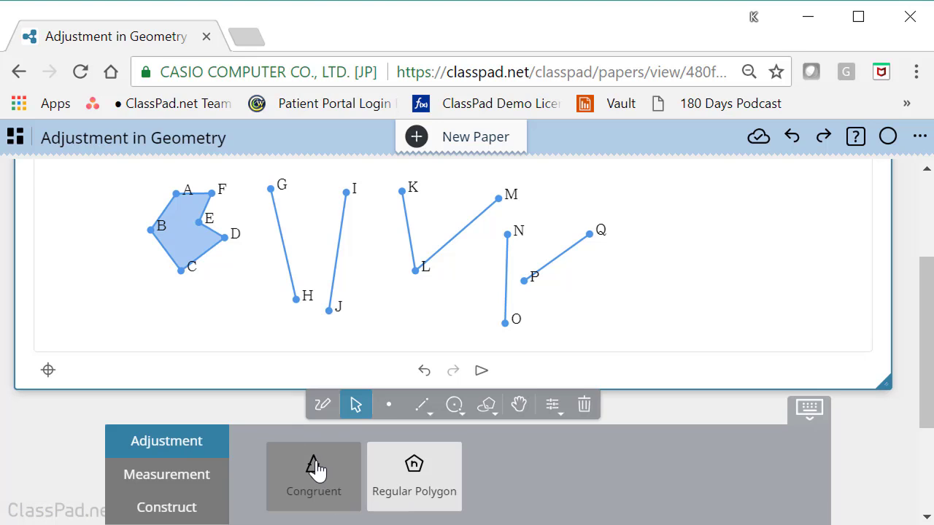
click(409, 487)
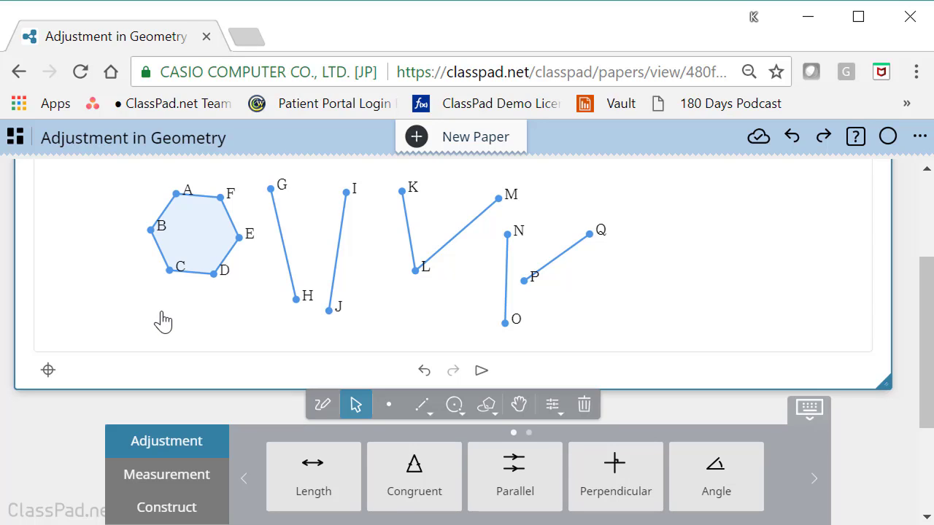
click(191, 245)
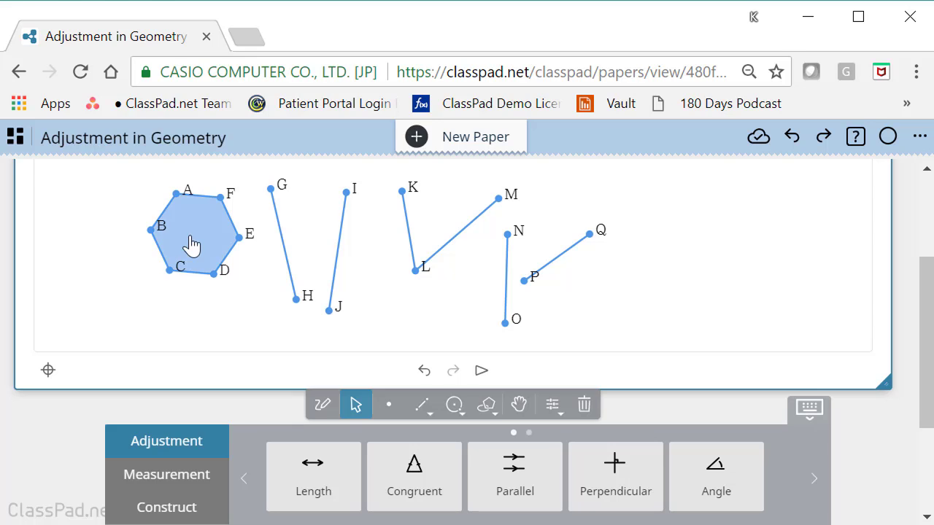
drag(192, 245, 124, 245)
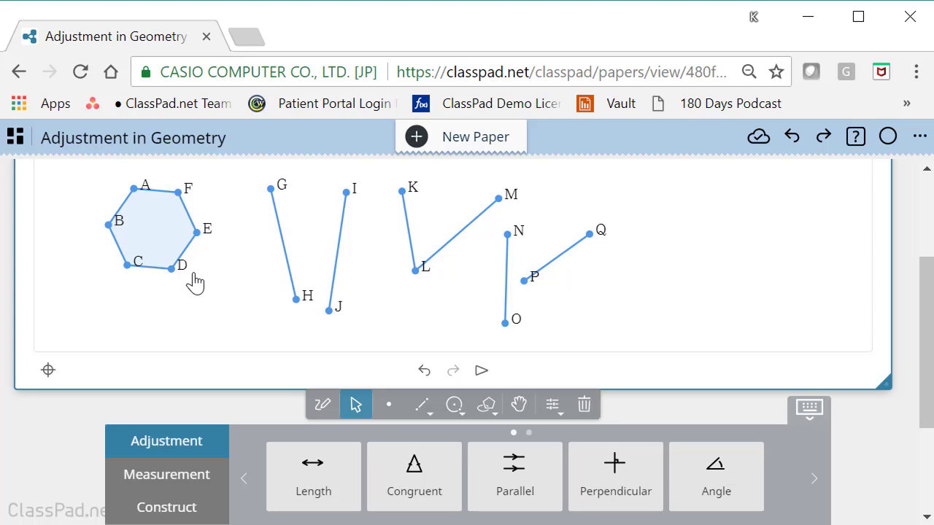
Pull vertex D outward to distort the hexagon and reapply the Regular Polygon adjustment.
drag(177, 273, 203, 299)
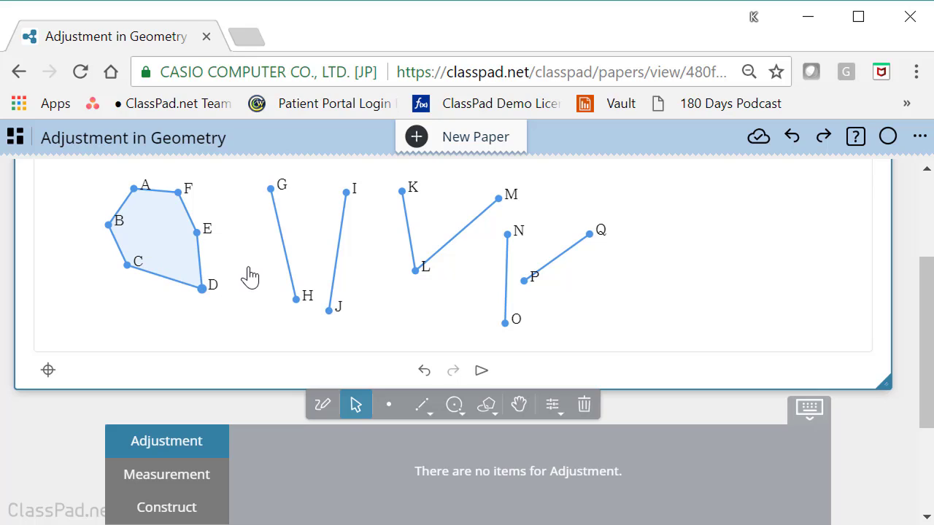
click(160, 222)
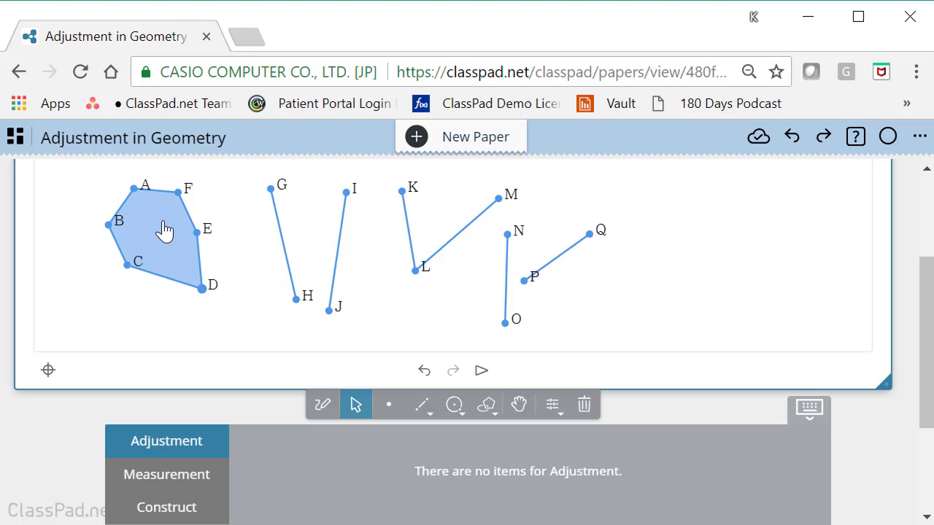
click(164, 230)
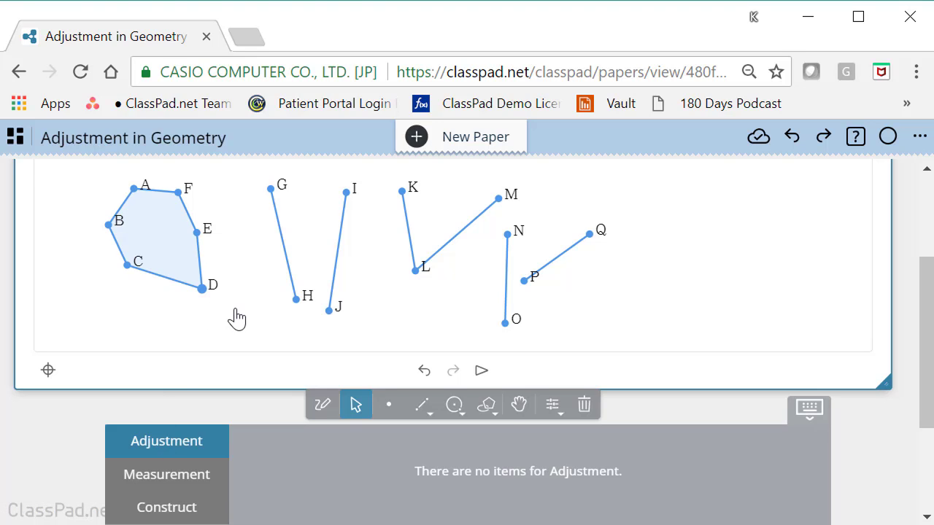
click(168, 274)
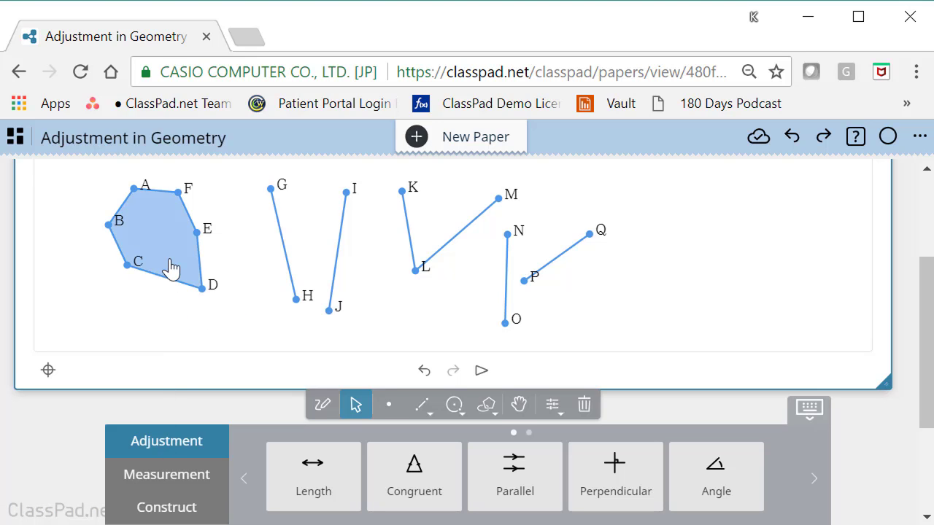
click(442, 503)
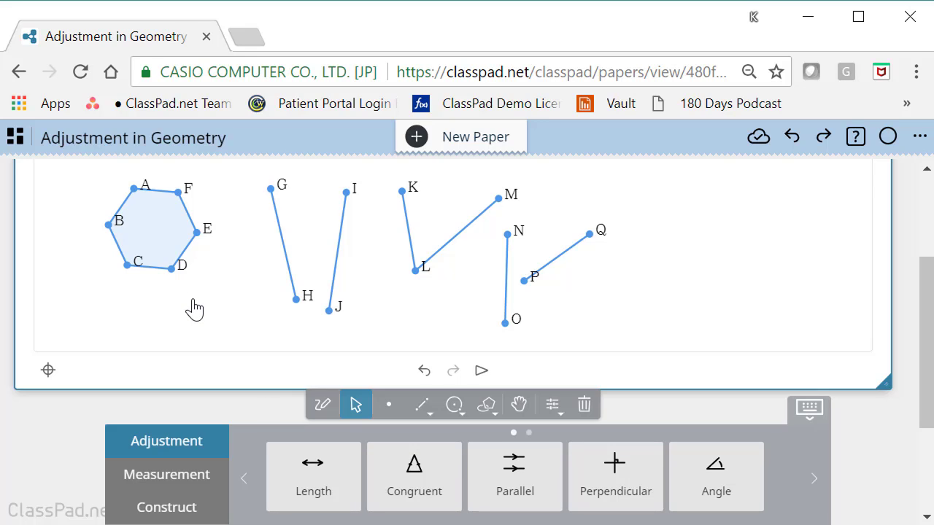
Sketch a triangle RST in the empty space beyond segment PQ and place a point U inside it.
drag(195, 299, 219, 303)
drag(727, 198, 786, 282)
click(716, 213)
mouse_move(761, 204)
mouse_down()
mouse_move(671, 285)
mouse_move(763, 216)
mouse_up()
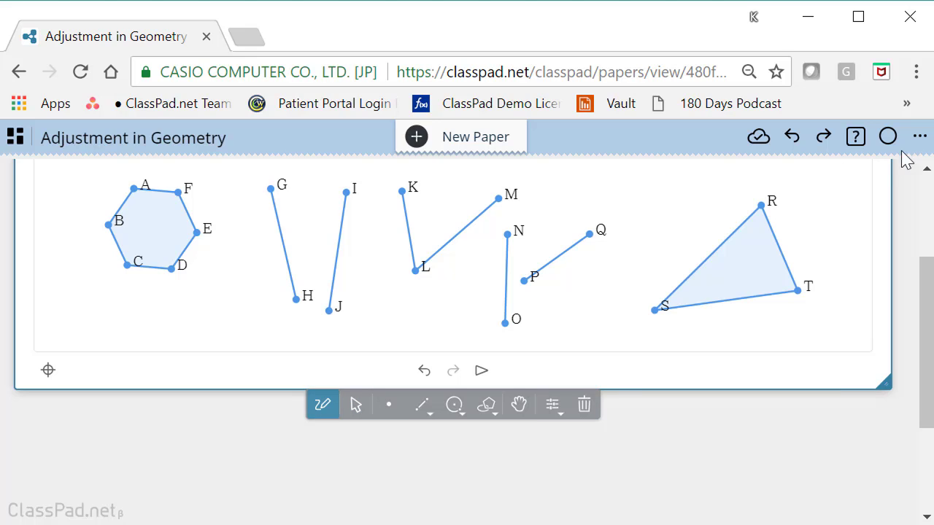
click(755, 266)
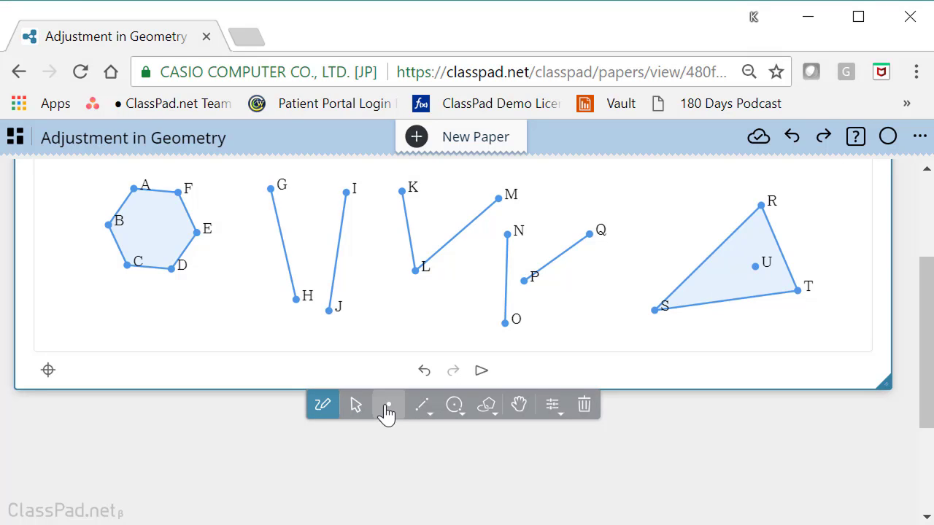
Apply the Congruent adjustment to triangle RST and shift the triangle slightly upward, toward segment PQ.
click(356, 406)
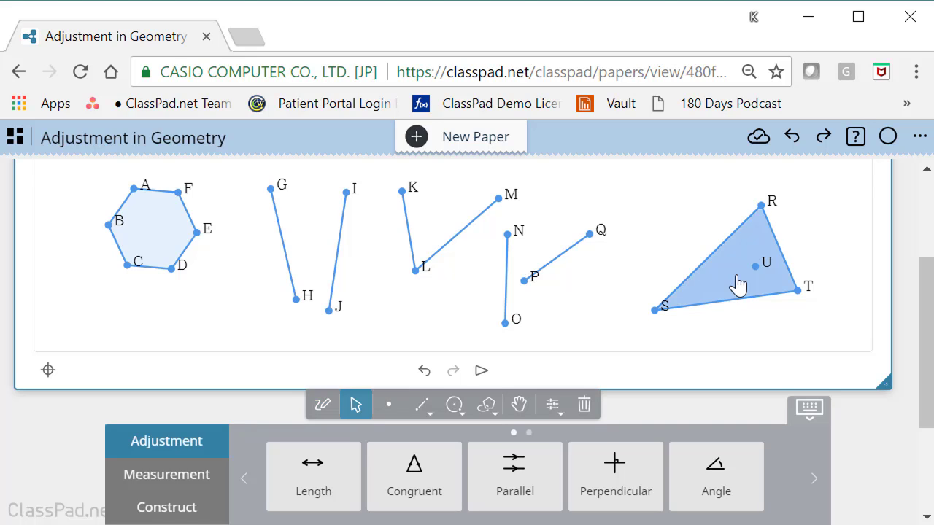
click(736, 285)
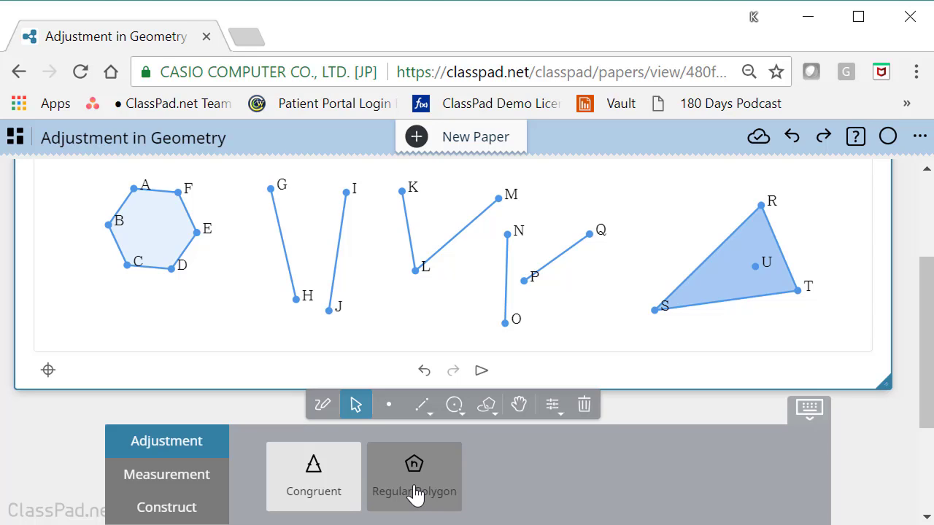
click(318, 492)
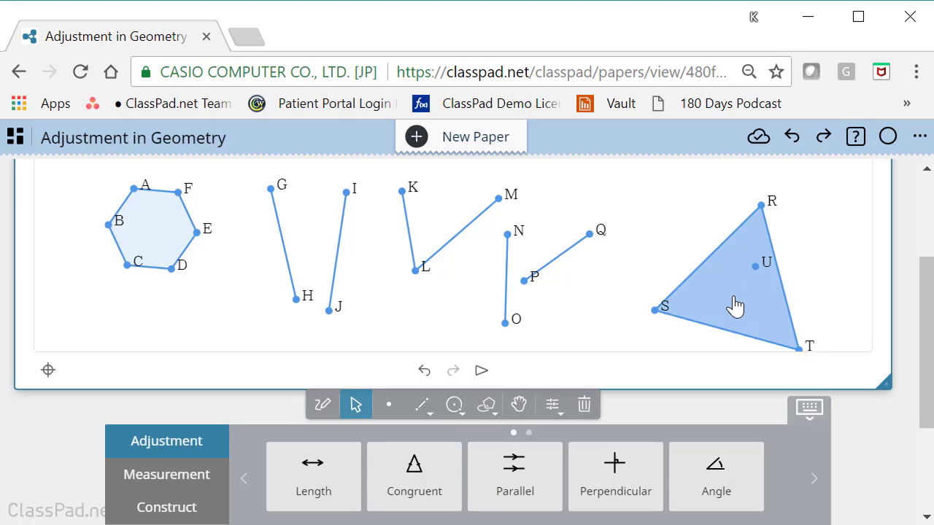
drag(734, 307, 720, 274)
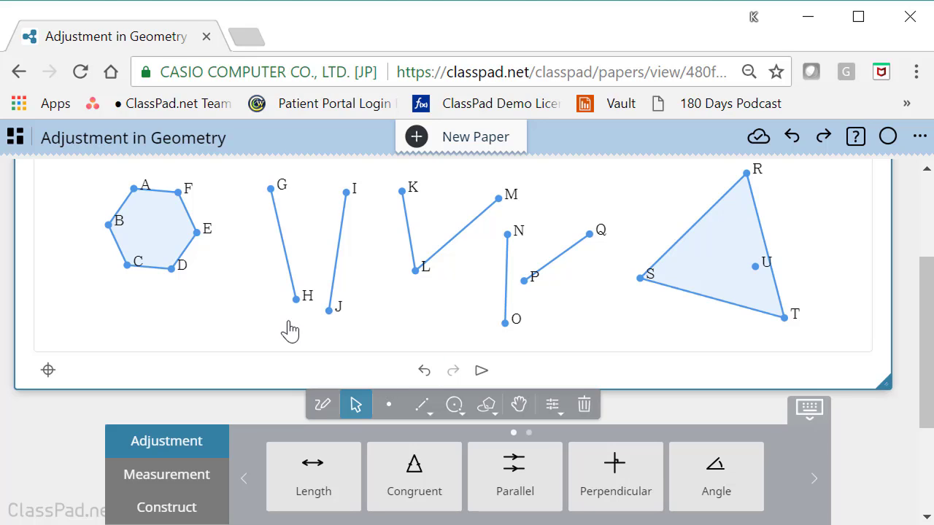
Set segment PQ's length to 10 and move endpoint Q outward, stretching the segment to about 12.79.
click(564, 260)
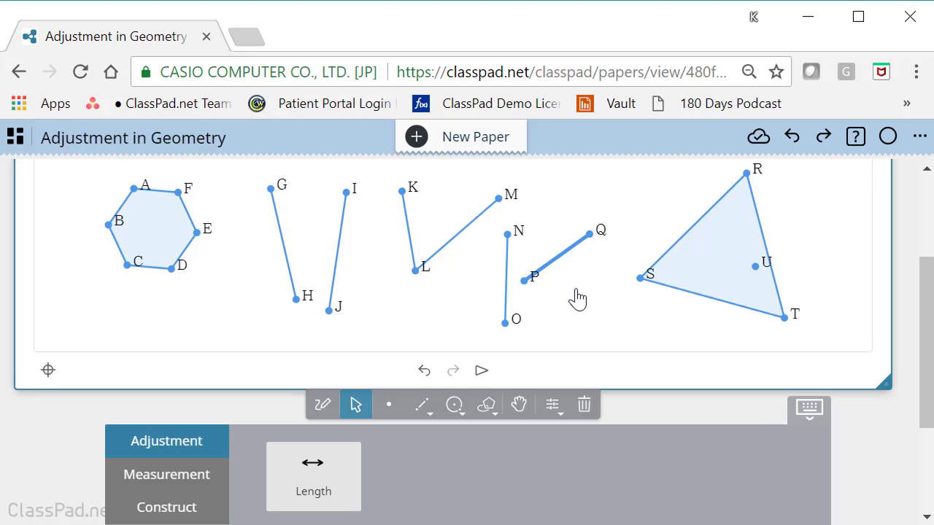
click(324, 482)
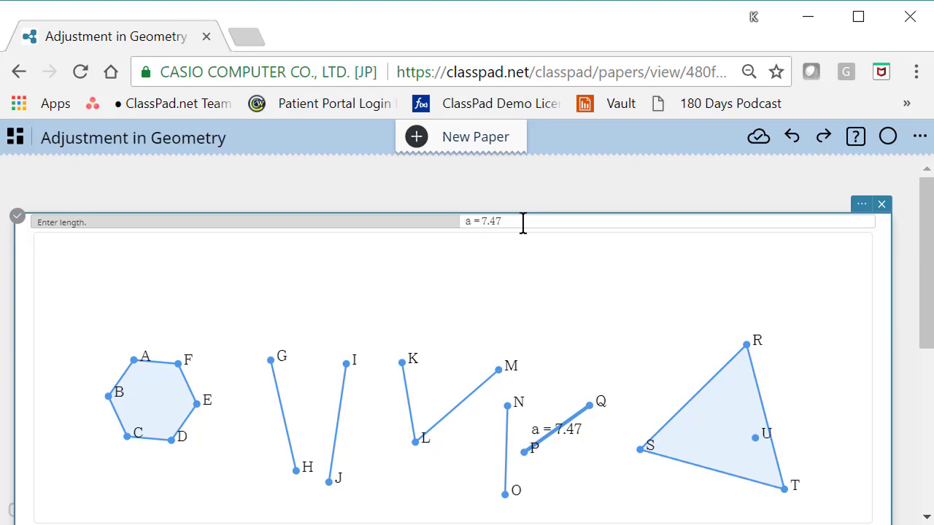
drag(518, 220, 482, 221)
text(10)
key(Return)
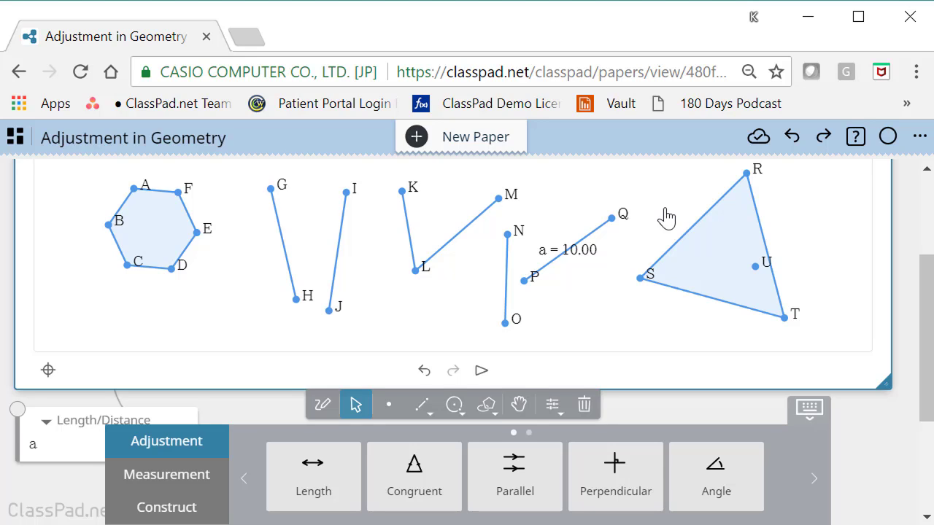
drag(613, 218, 648, 226)
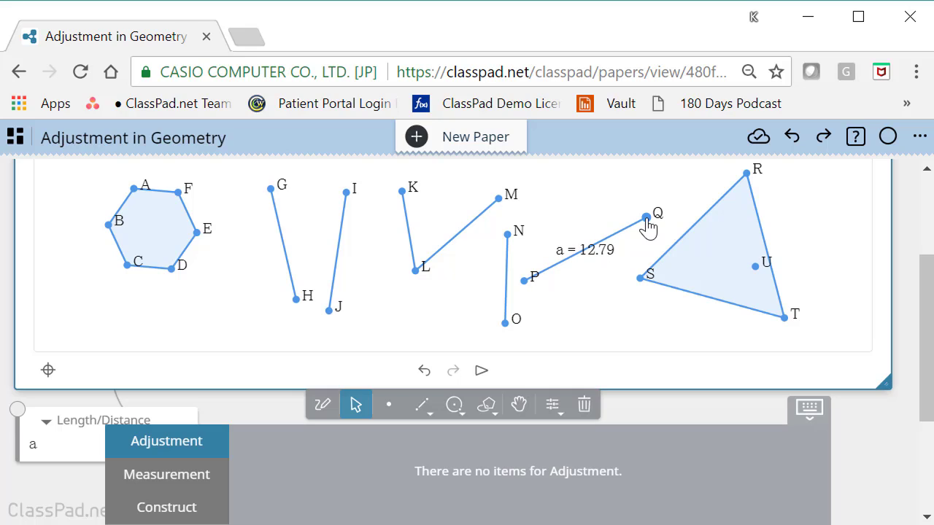
click(441, 301)
Set the angle between segments KL and LM to 90°.
click(410, 246)
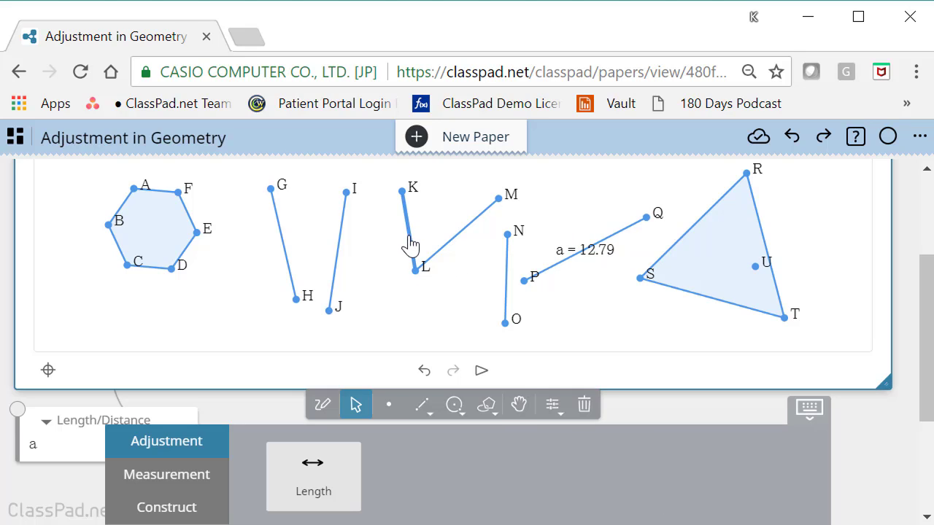
click(440, 249)
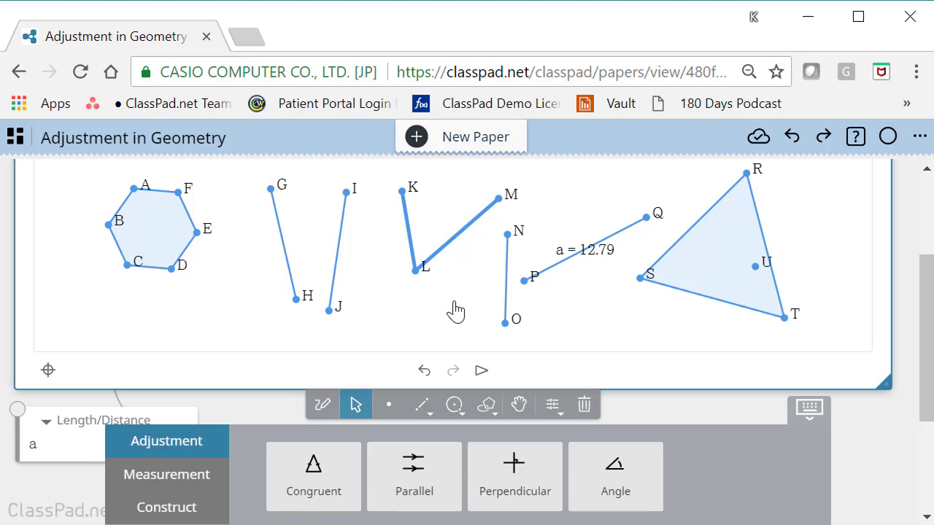
click(617, 494)
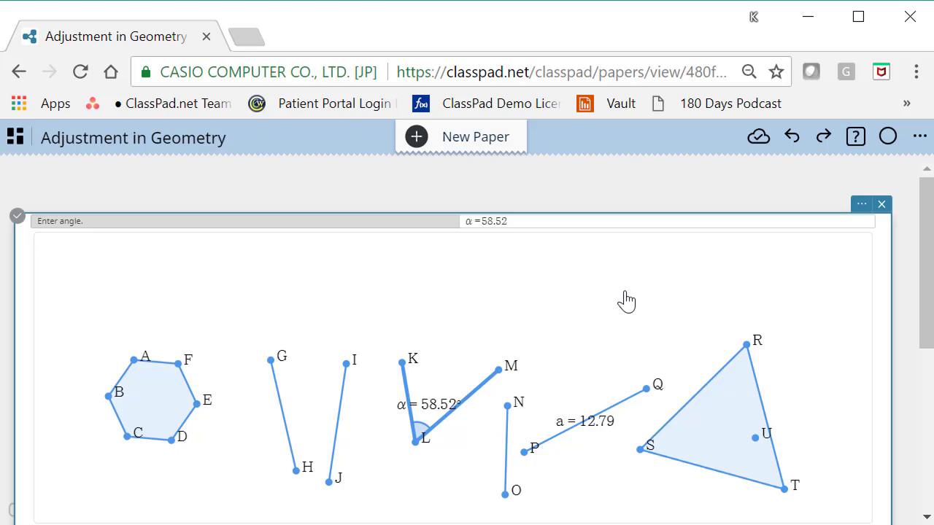
key(BackSpace)
key(BackSpace)
key(BackSpace)
key(BackSpace)
key(BackSpace)
text(90)
key(Return)
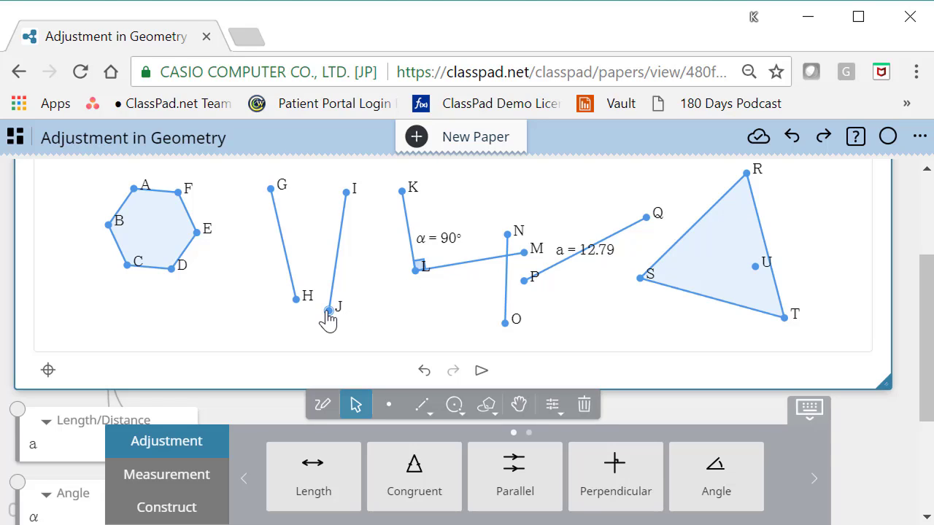
Move endpoint J past H toward the hexagon so that segment IJ crosses segment GH.
drag(328, 311, 212, 303)
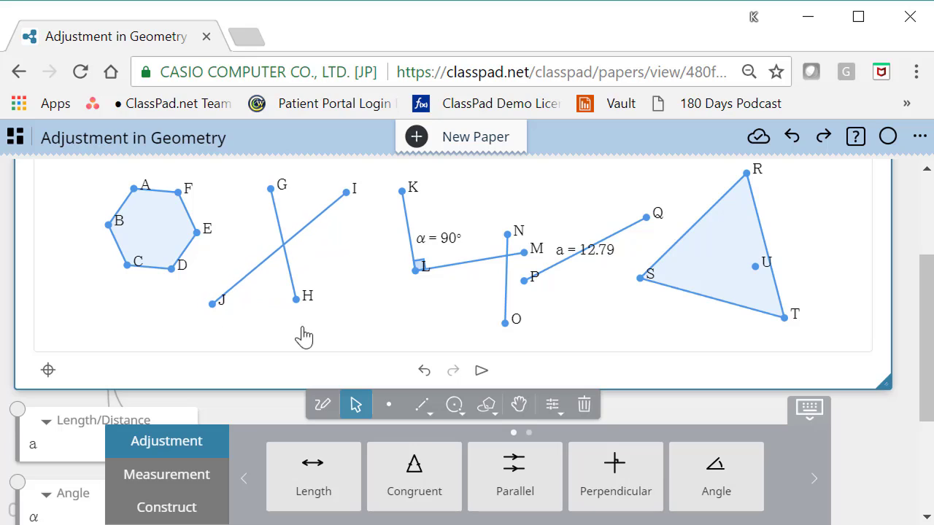
click(352, 315)
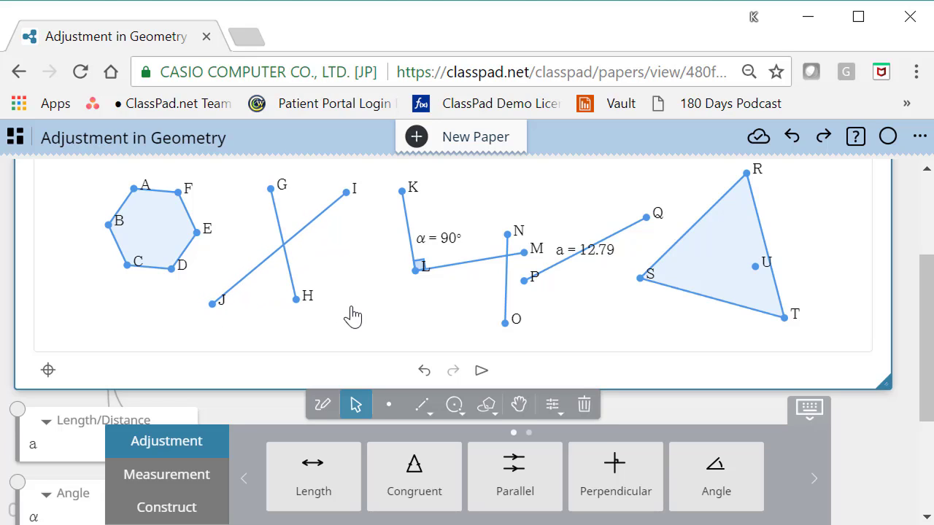
Make segments IJ and GH congruent with the Congruent adjustment.
click(324, 224)
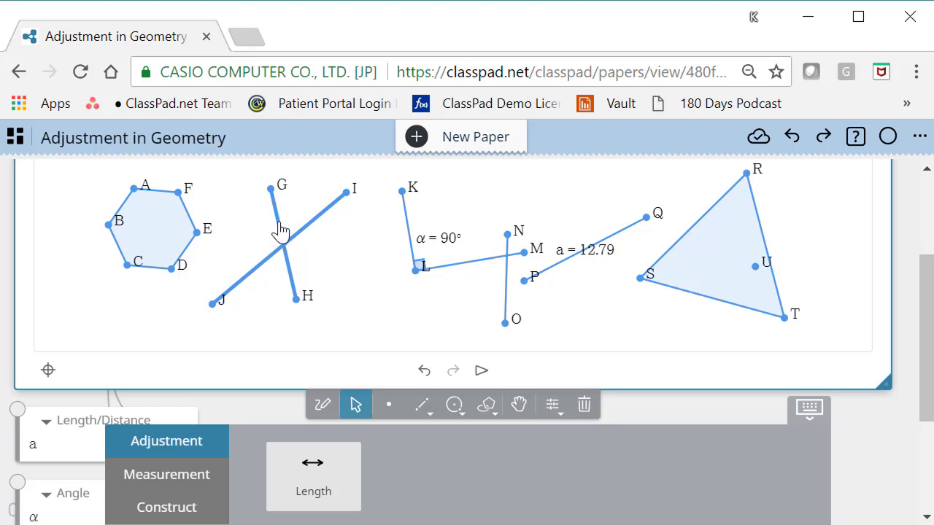
click(281, 230)
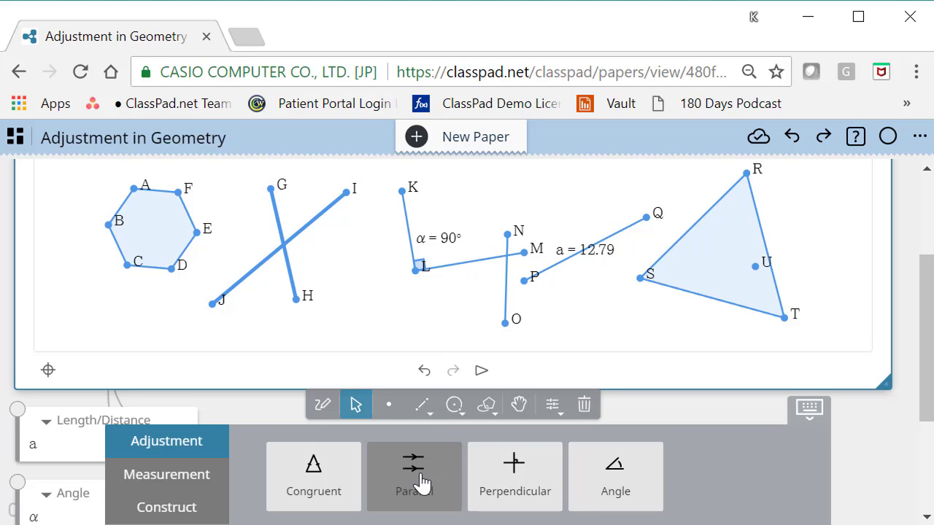
click(298, 484)
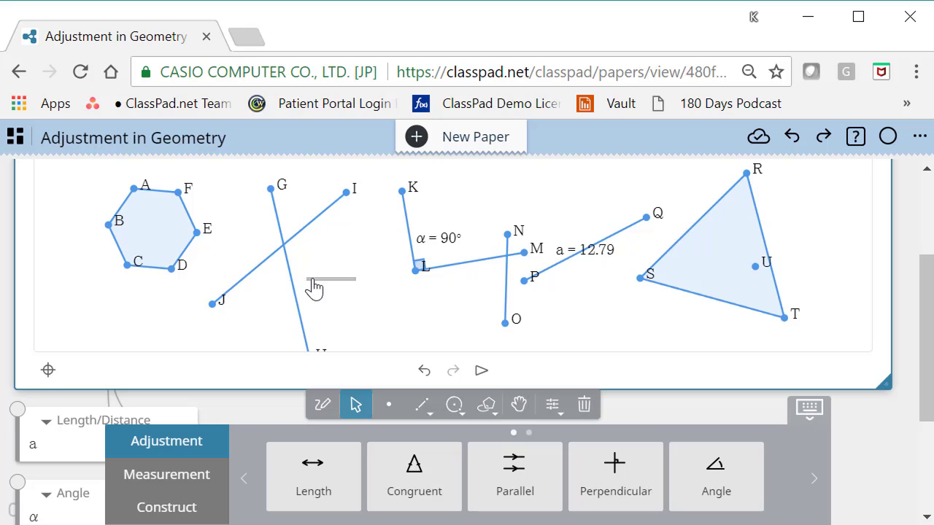
Make segments IJ and GH parallel with the Parallel adjustment.
click(293, 295)
click(261, 270)
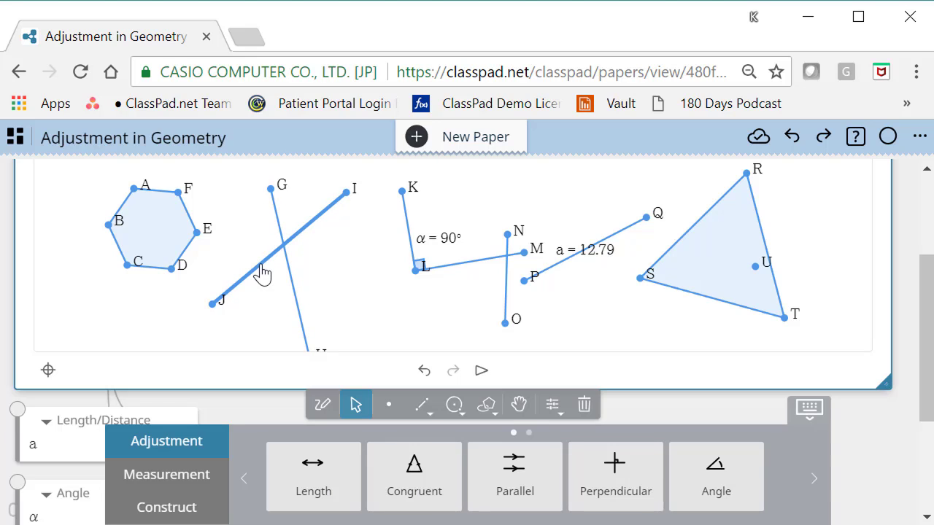
click(292, 288)
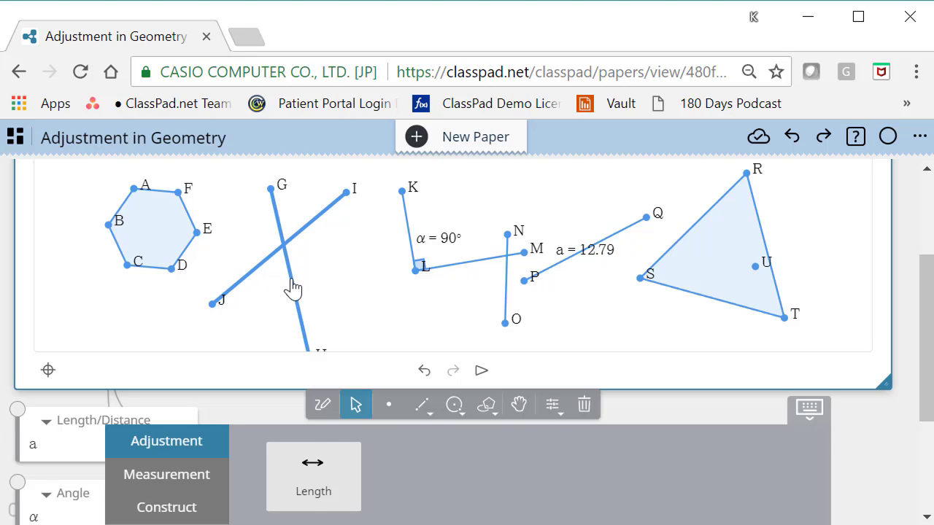
click(429, 469)
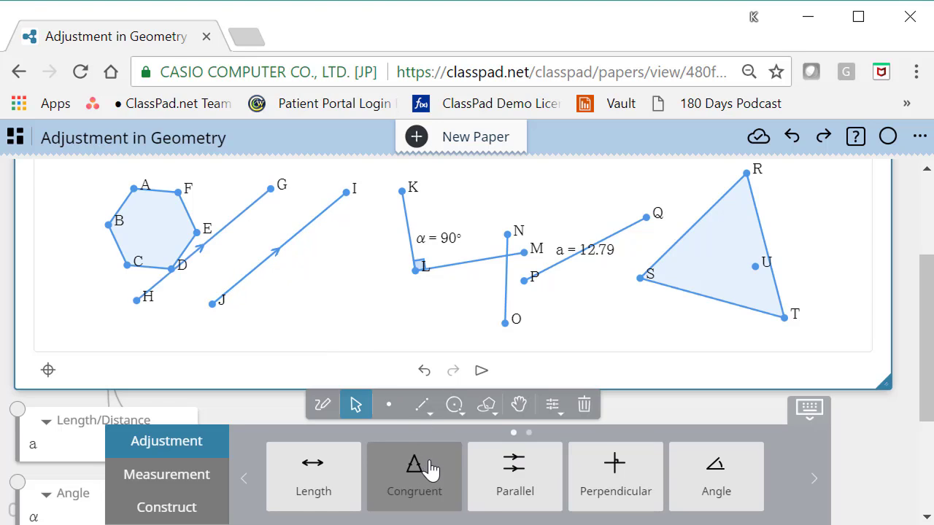
Move segment IJ down toward angle KLM, and shift segment GH clear of the hexagon, beside IJ.
click(287, 247)
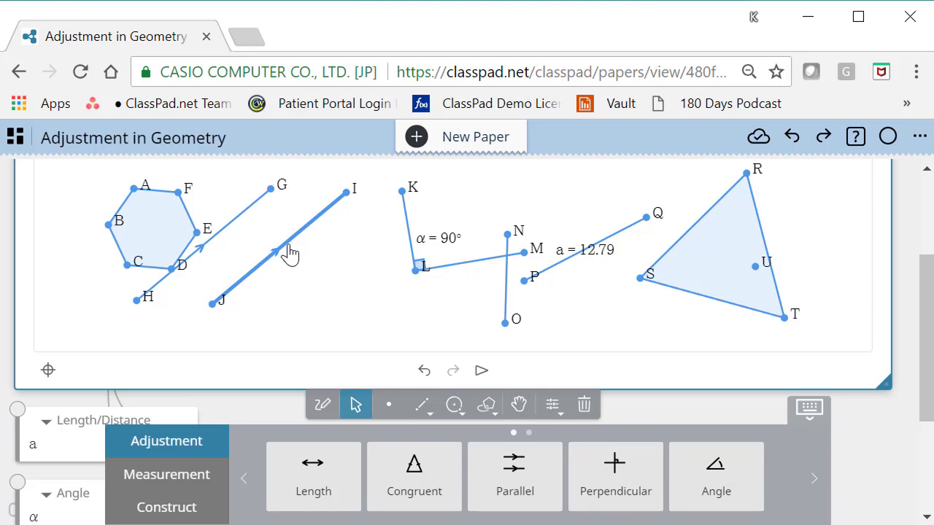
drag(289, 253, 314, 289)
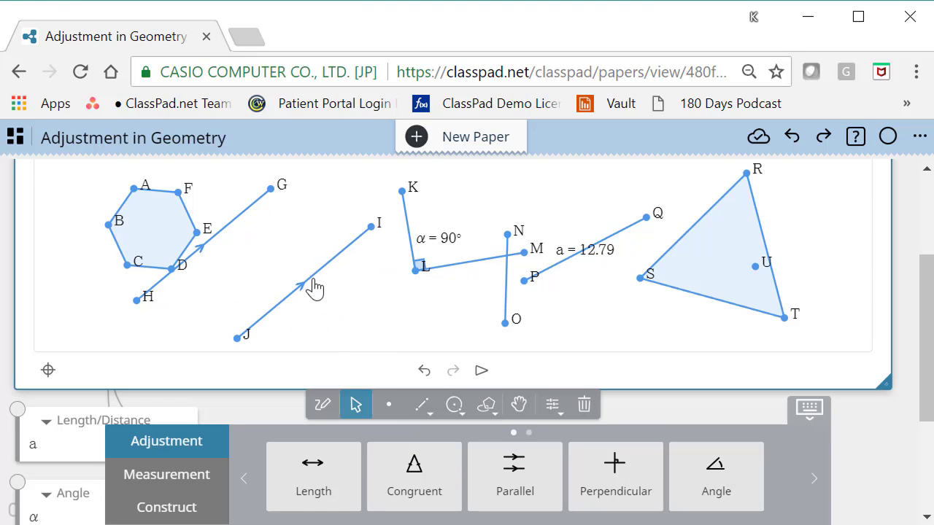
drag(235, 221, 277, 251)
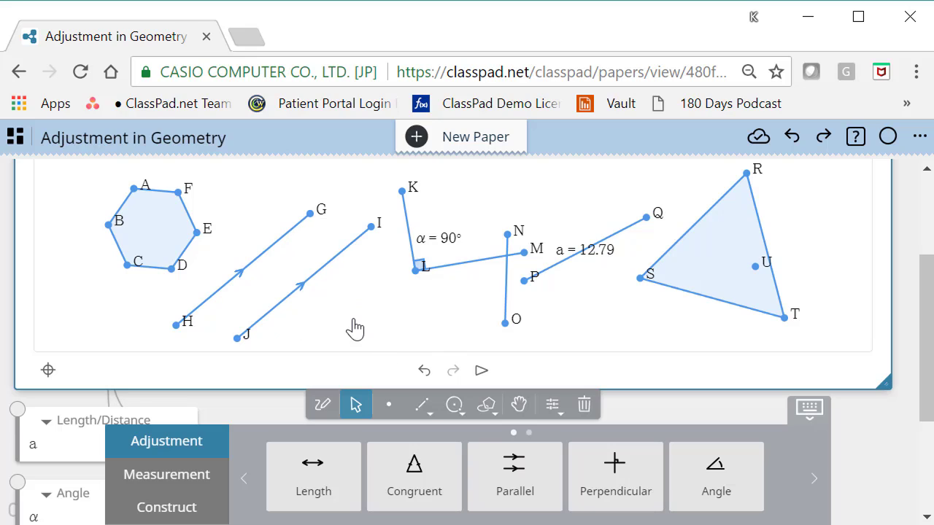
Make segments IJ and GH perpendicular with the Perpendicular adjustment.
click(326, 272)
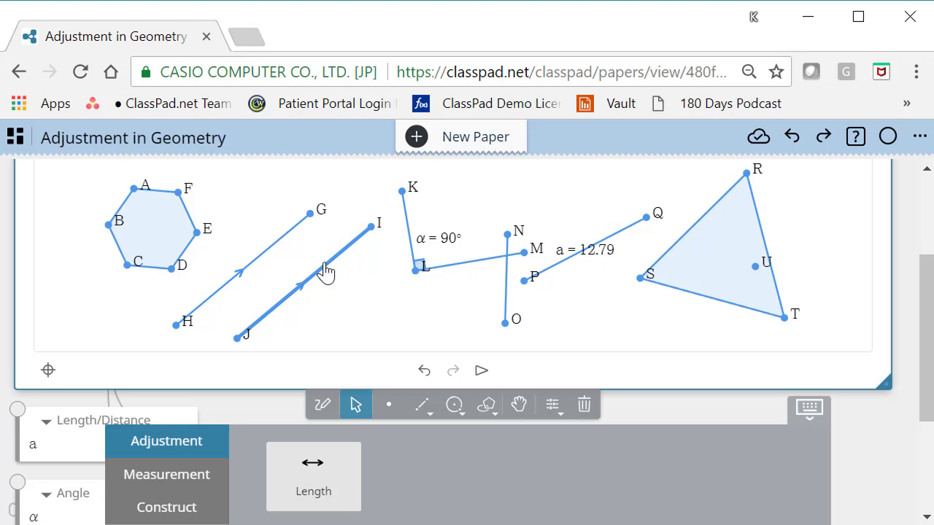
click(280, 250)
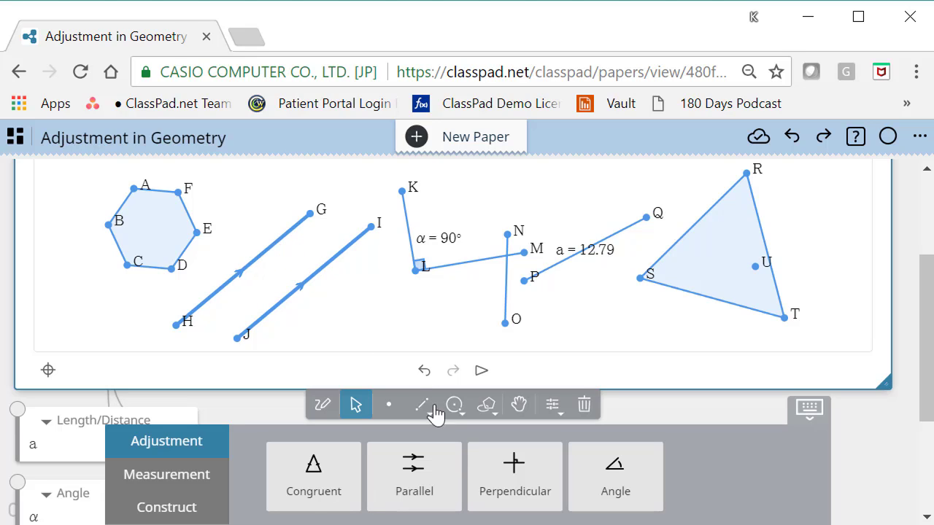
click(511, 477)
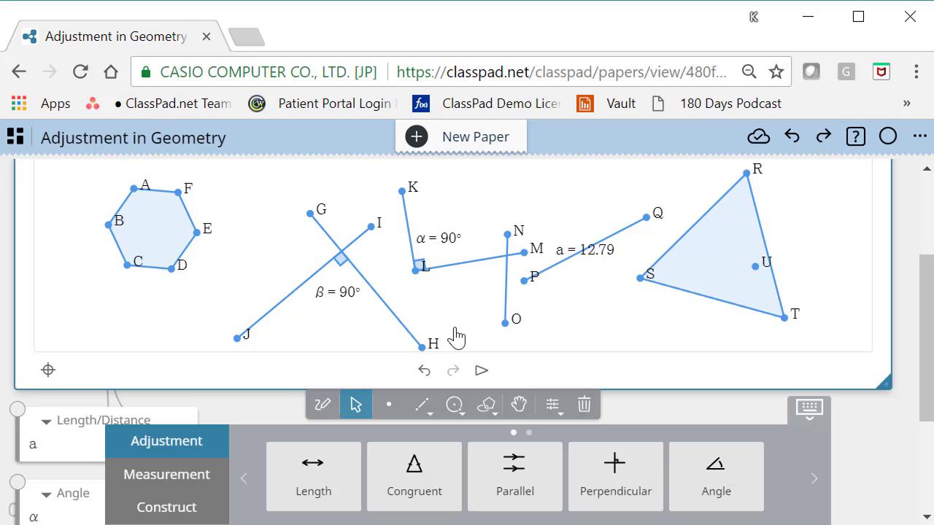
click(138, 214)
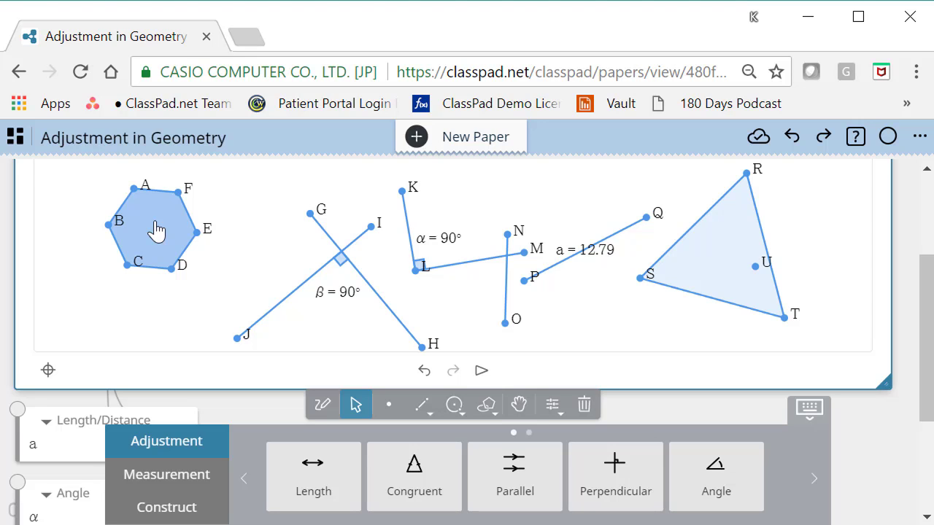
click(378, 306)
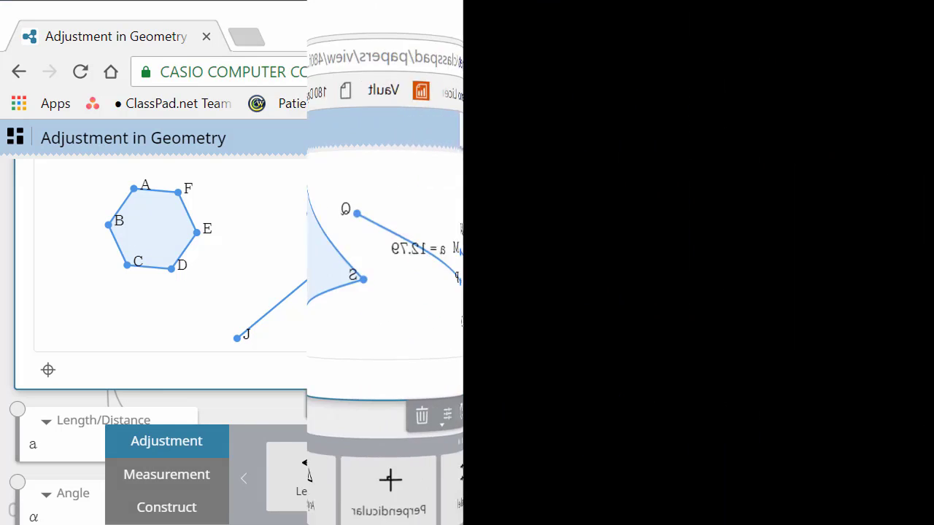